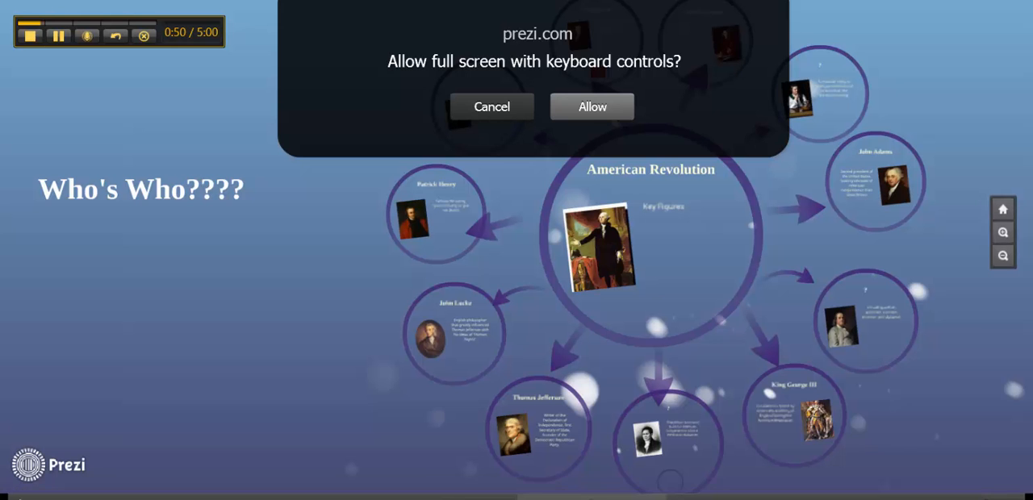
Allow full screen with keyboard controls and step forward through the key figures of the American Revolution presentation.
left_click(593, 109)
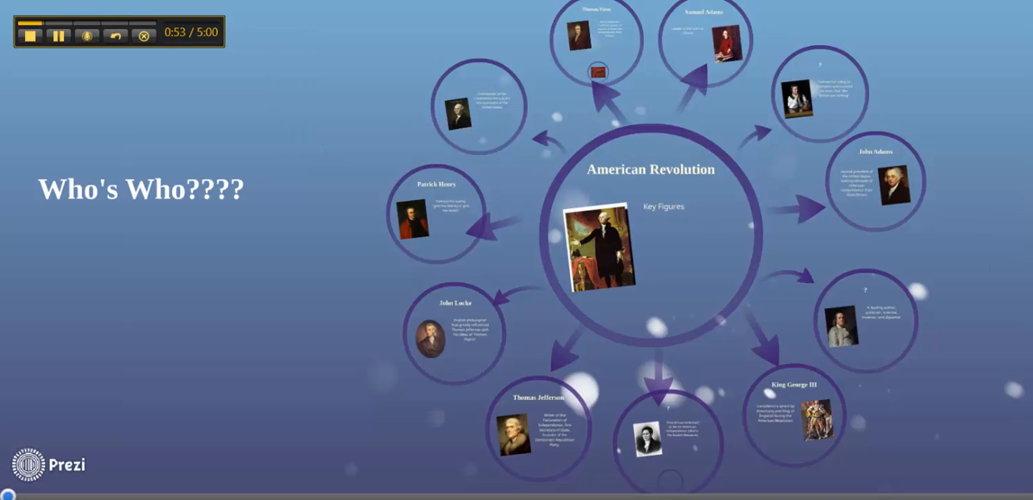
key("Right")
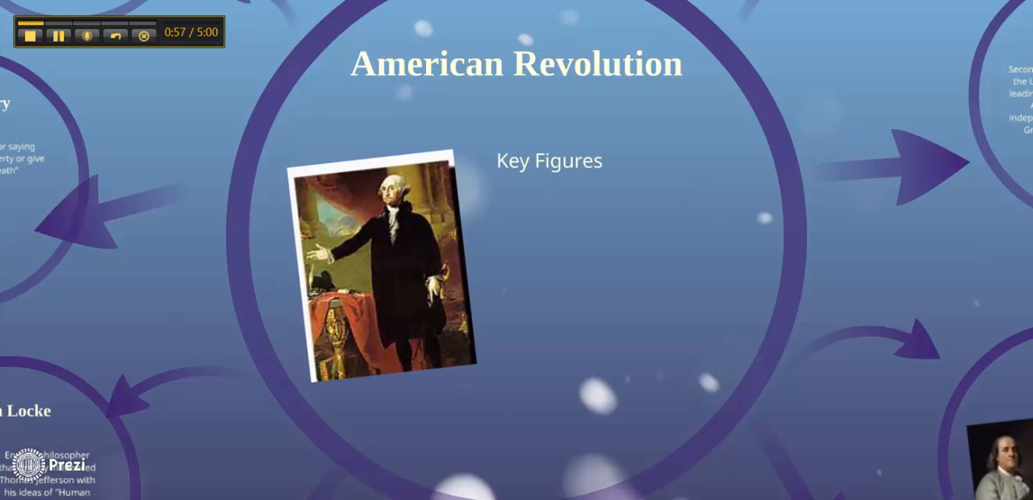
key("Right")
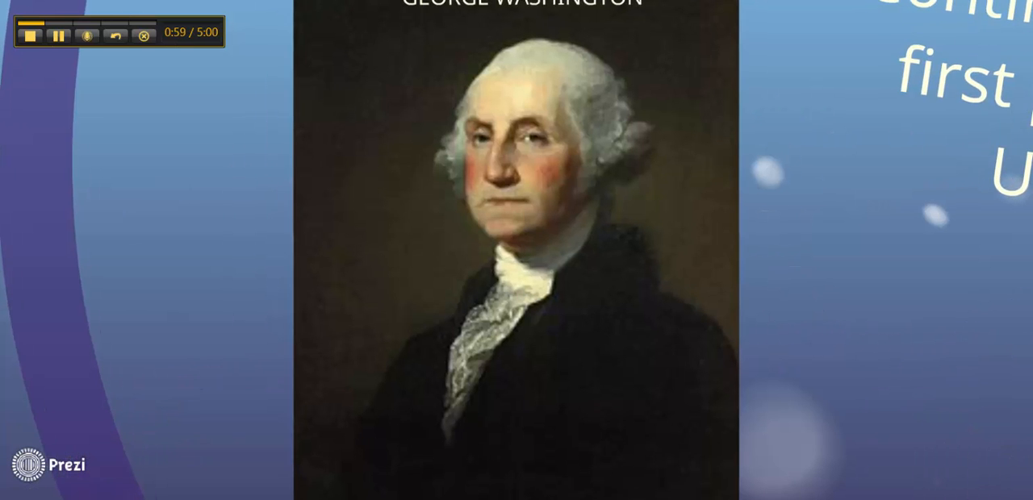
key("Right")
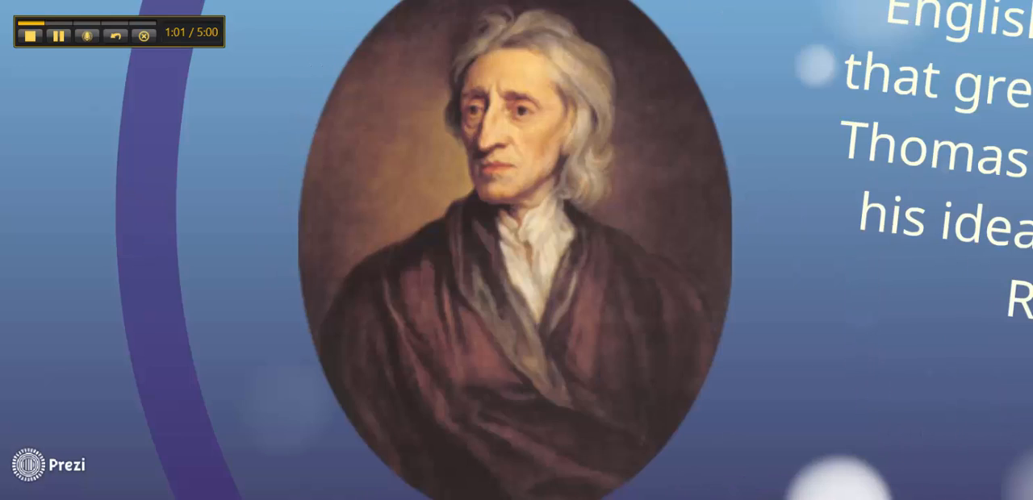
key("Right")
key("Right")
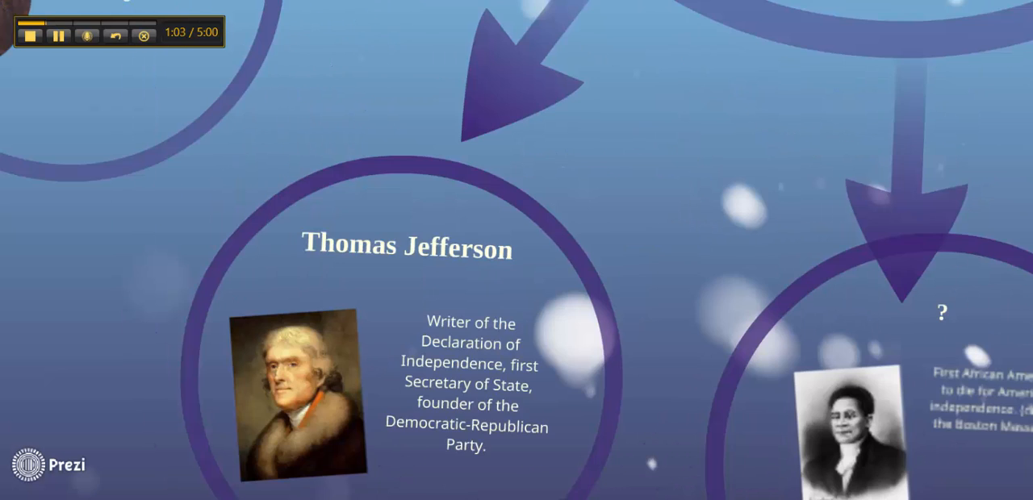
key("Right")
key("Right")
key("Right")
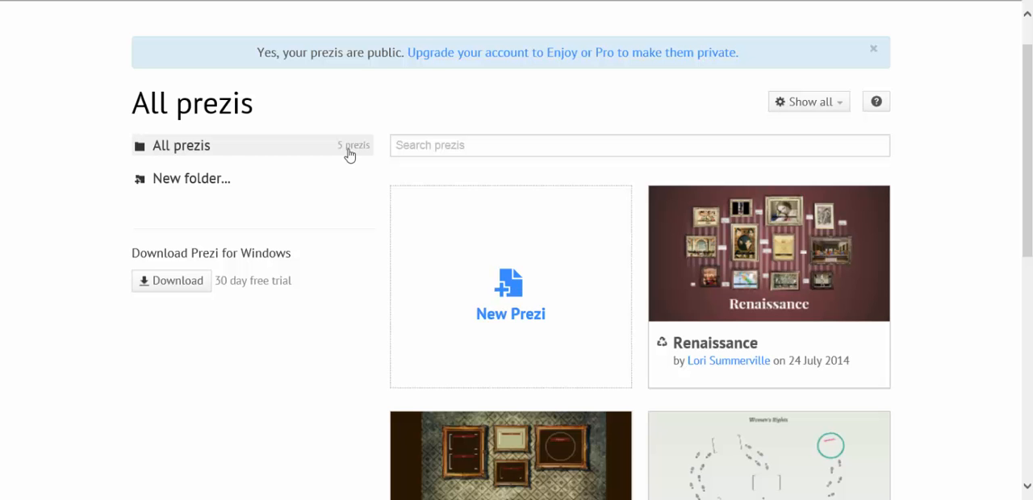
Create a new prezi from the World Map (antique) template.
left_click(528, 305)
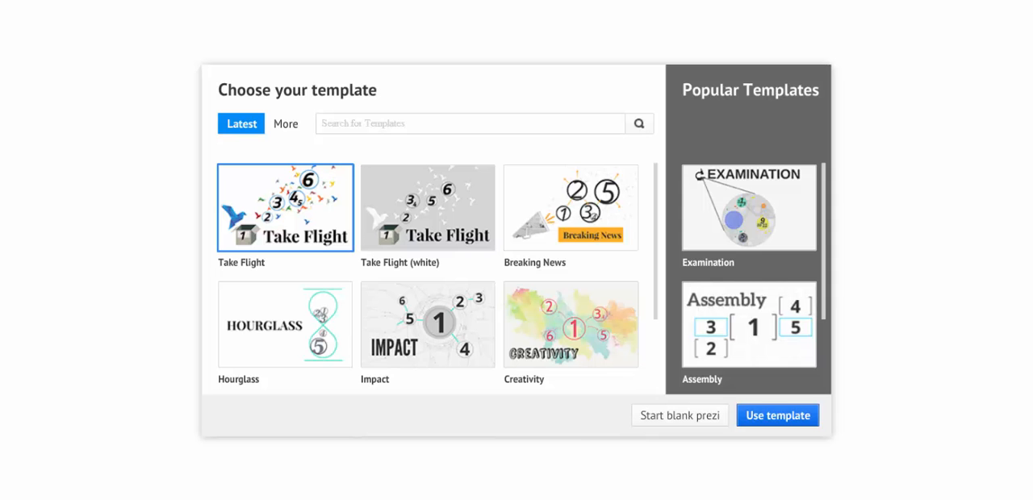
scroll(657, 258, "down", 3)
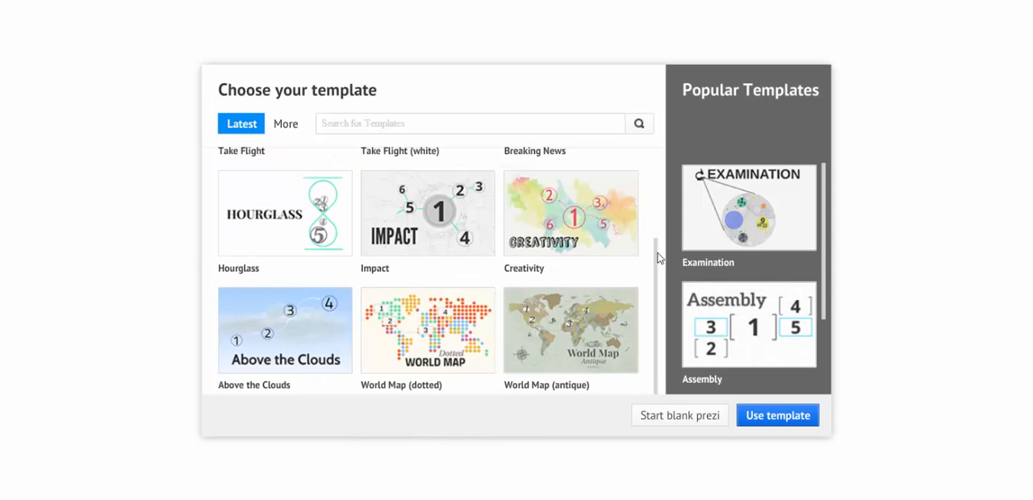
scroll(657, 259, "up", 3)
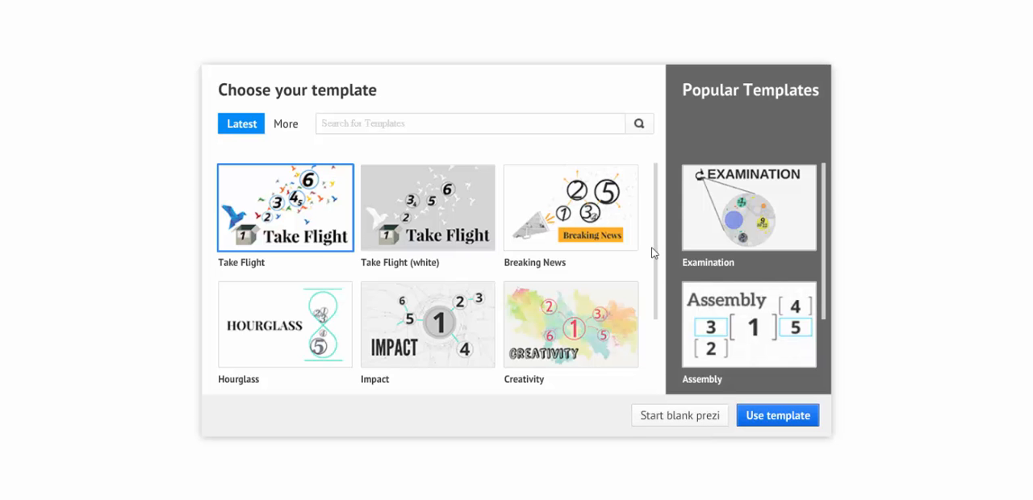
scroll(656, 246, "down", 3)
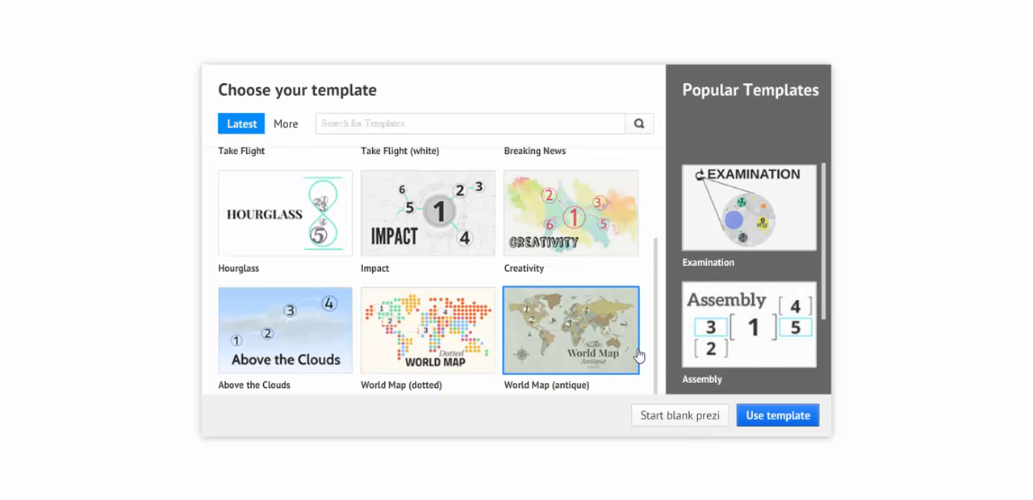
left_click(789, 423)
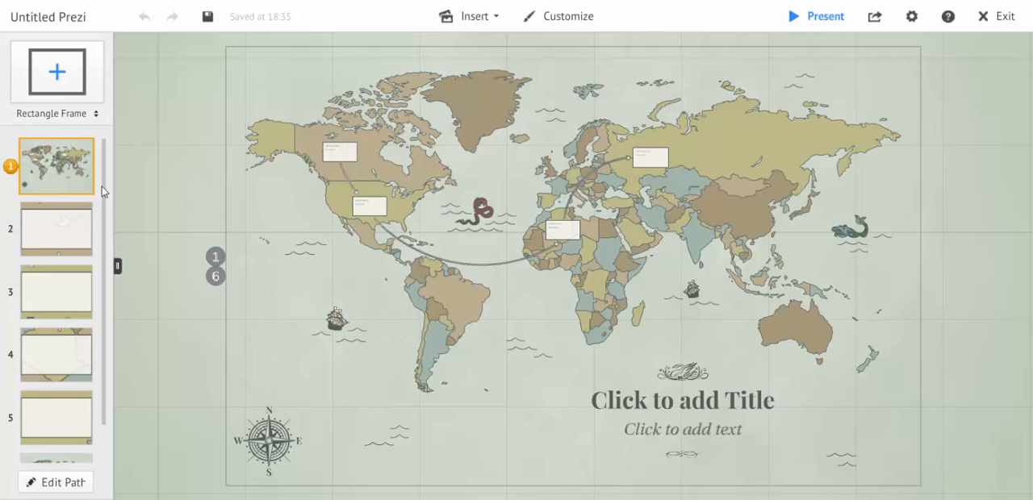
left_click_drag(104, 192, 80, 147)
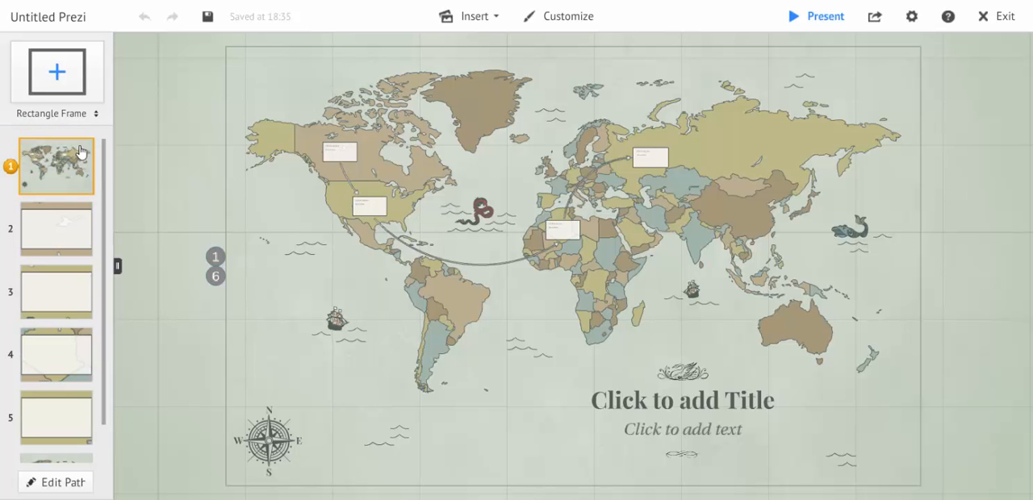
left_click(335, 160)
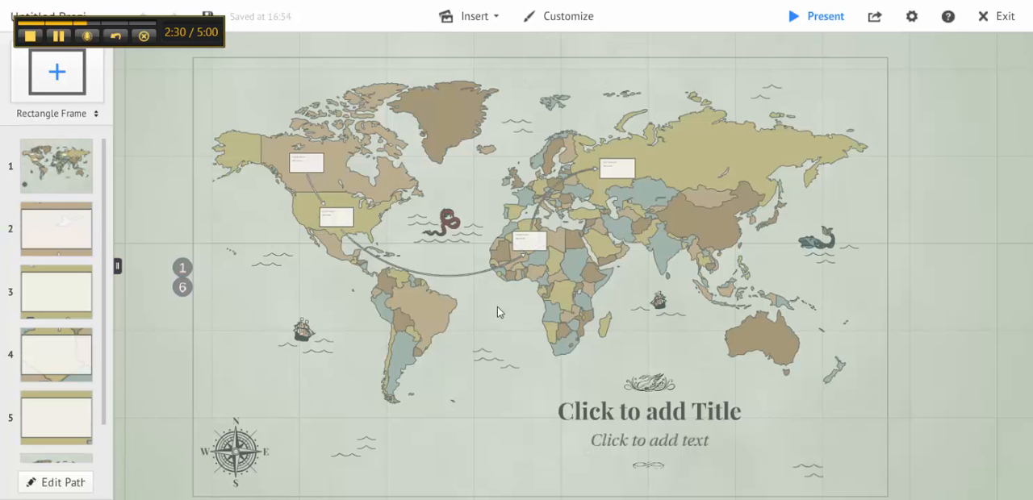
left_click_drag(497, 311, 490, 50)
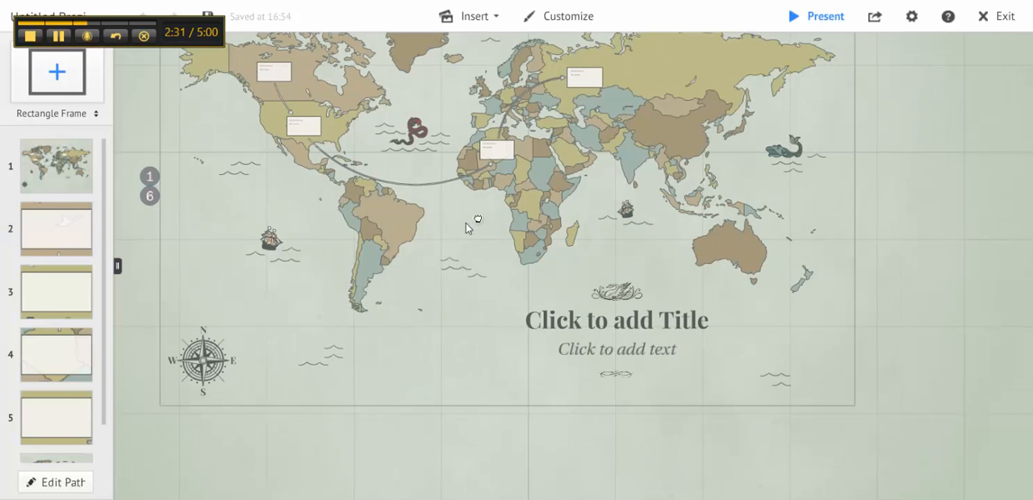
left_click_drag(466, 223, 497, 303)
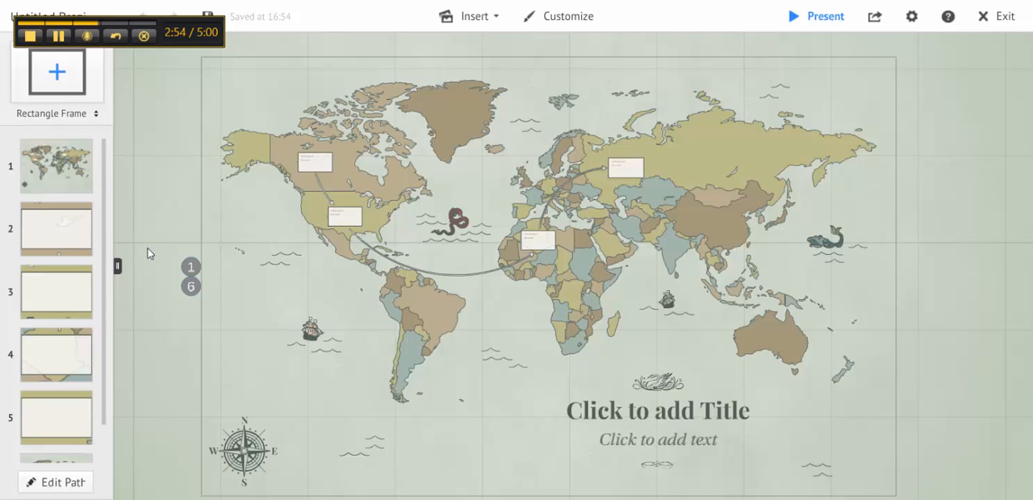
Replace the title placeholder on the map with the owner's first name followed by "'s Stuff" and enlarge the title text slightly.
left_click(217, 99)
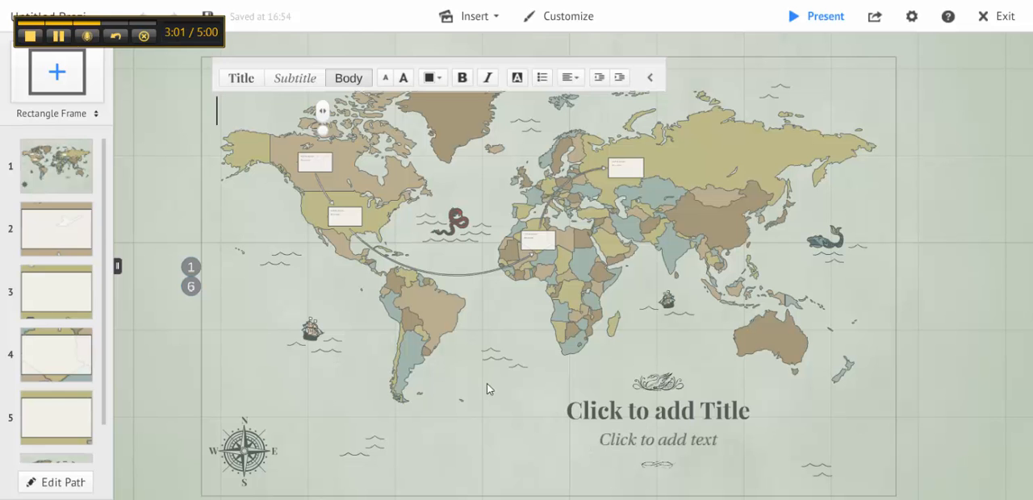
left_click(614, 409)
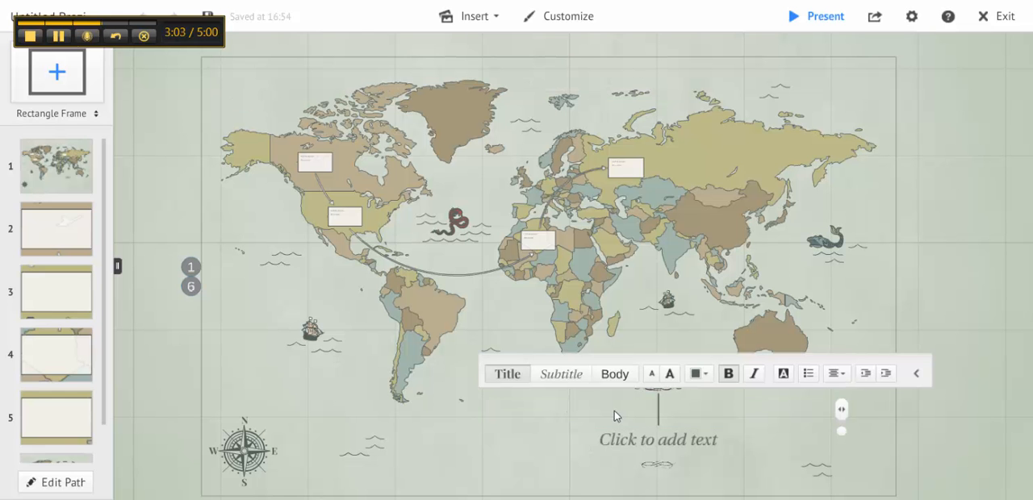
type("Lori's Stuff")
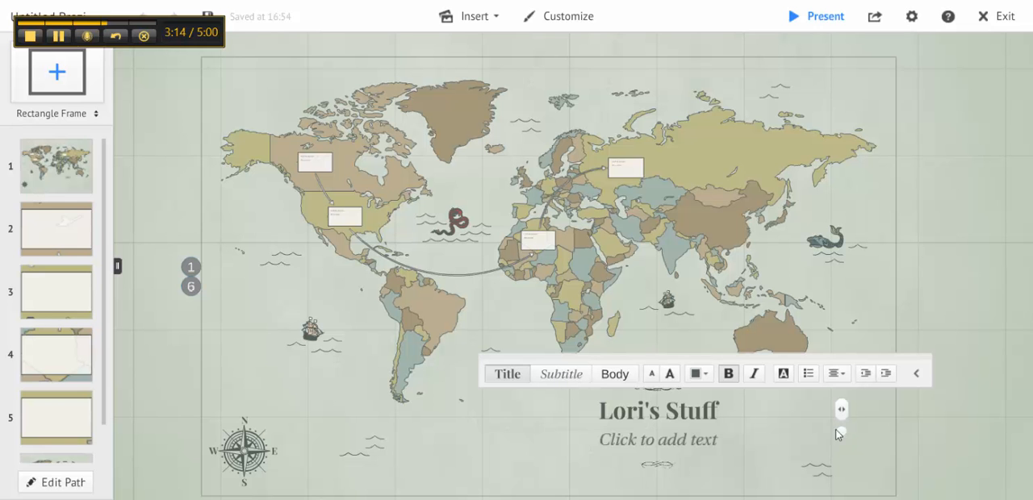
left_click_drag(842, 438, 869, 445)
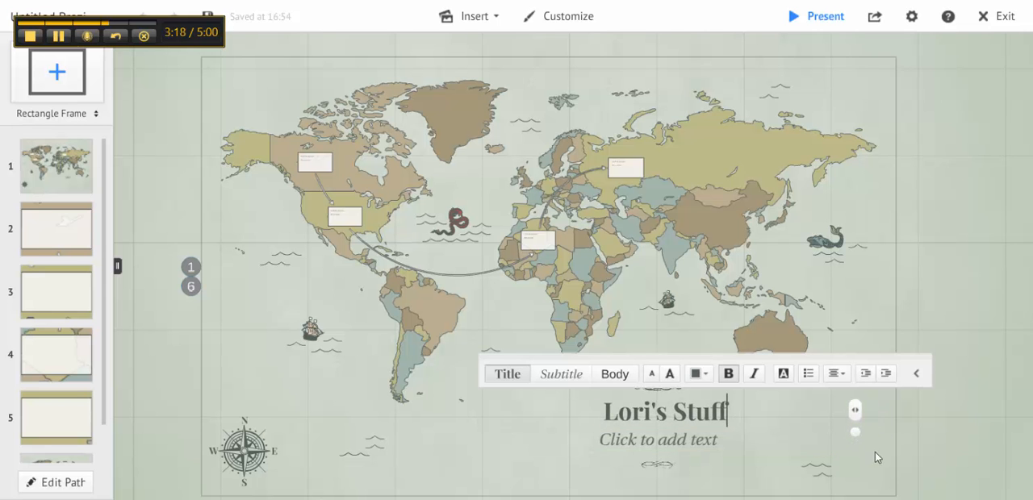
left_click(830, 434)
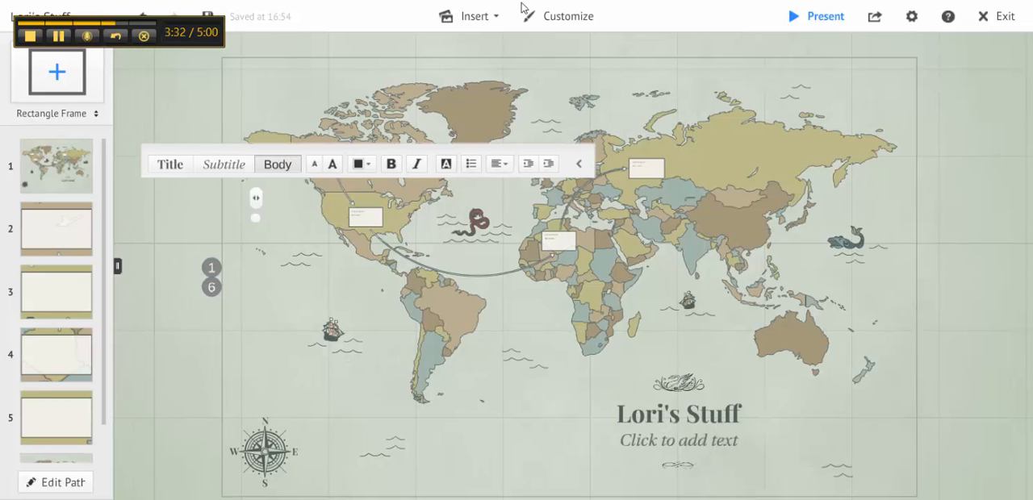
Examine the kinds of content that can be inserted, including the image library and the symbols and shapes styles.
left_click(480, 16)
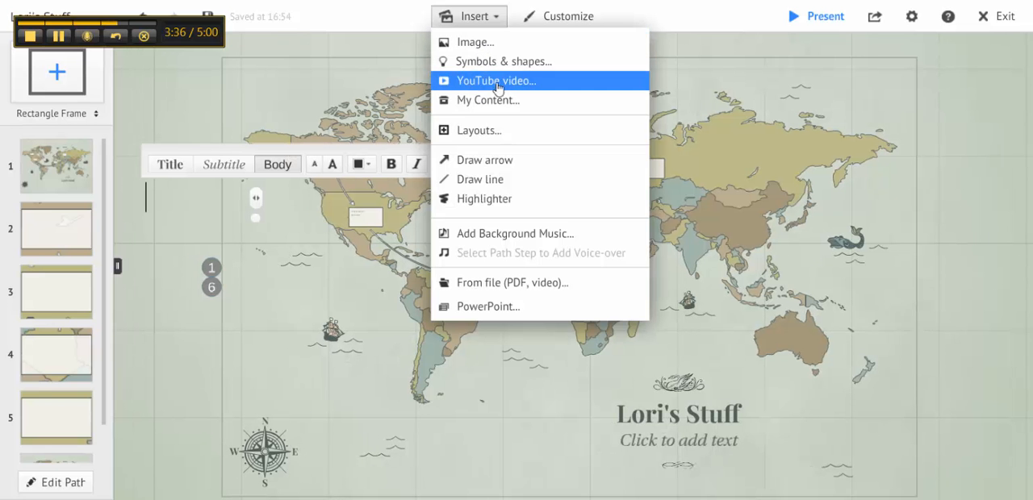
left_click(519, 237)
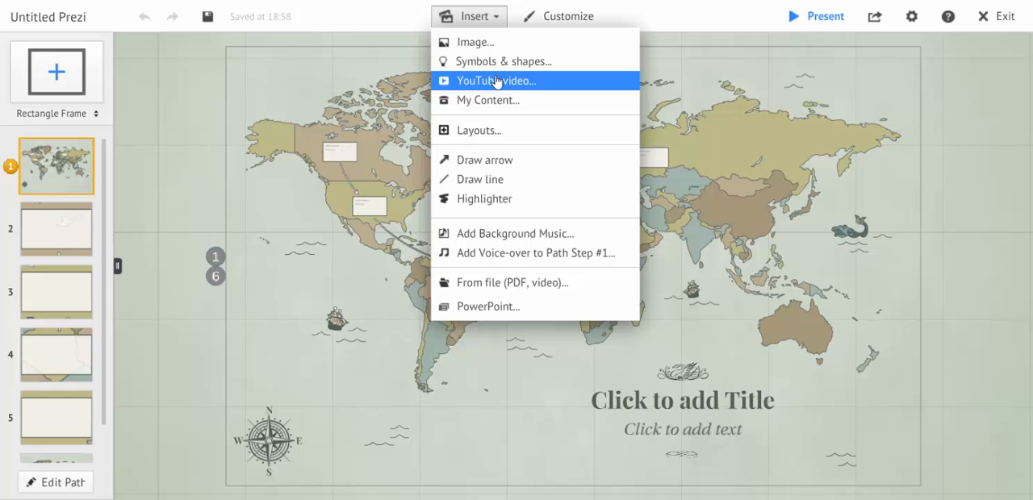
left_click(486, 44)
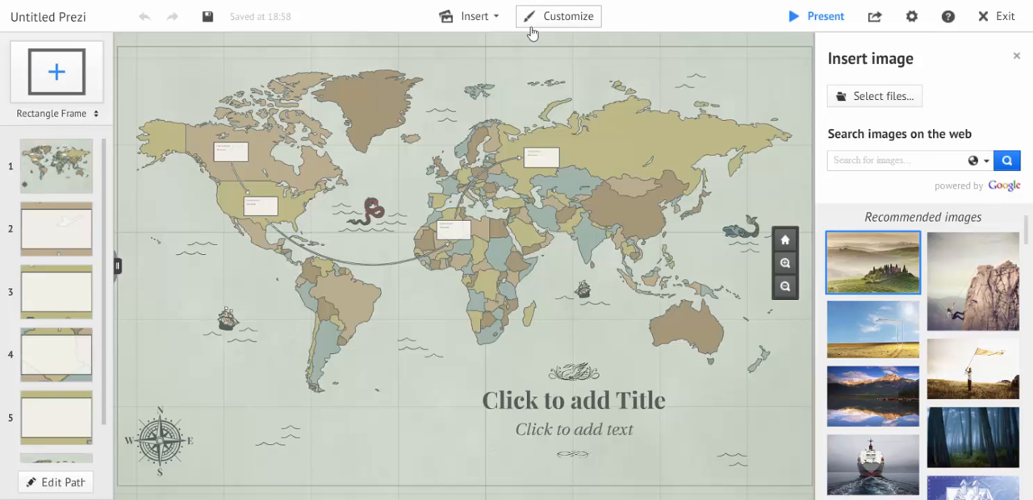
left_click(483, 21)
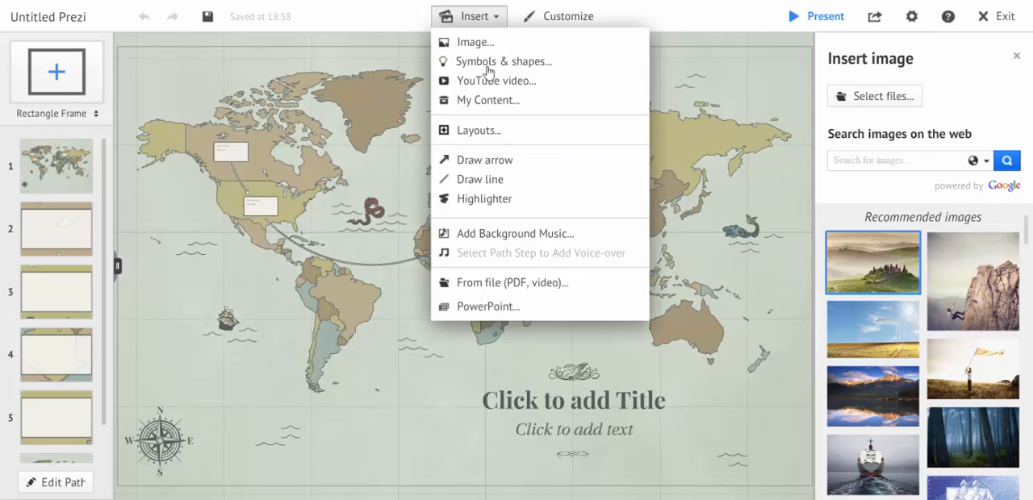
left_click(487, 68)
left_click(487, 72)
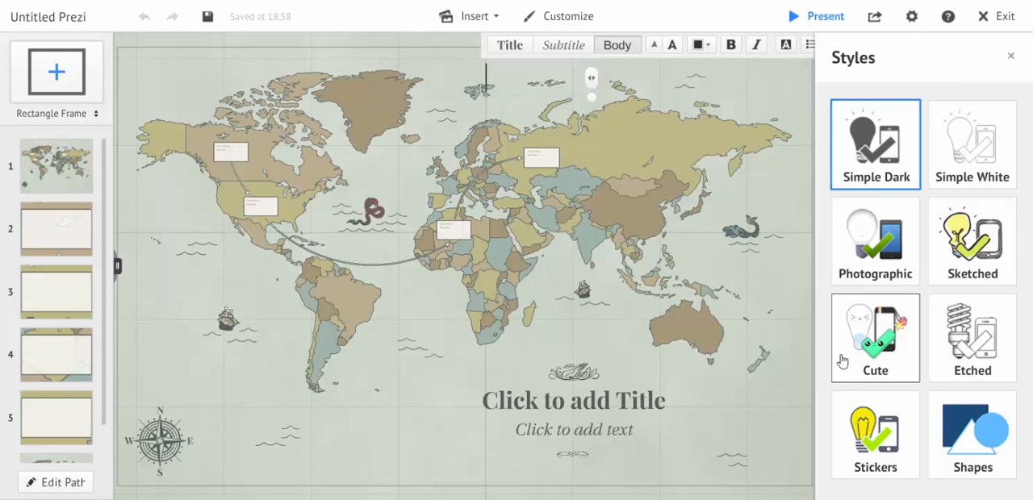
left_click(473, 23)
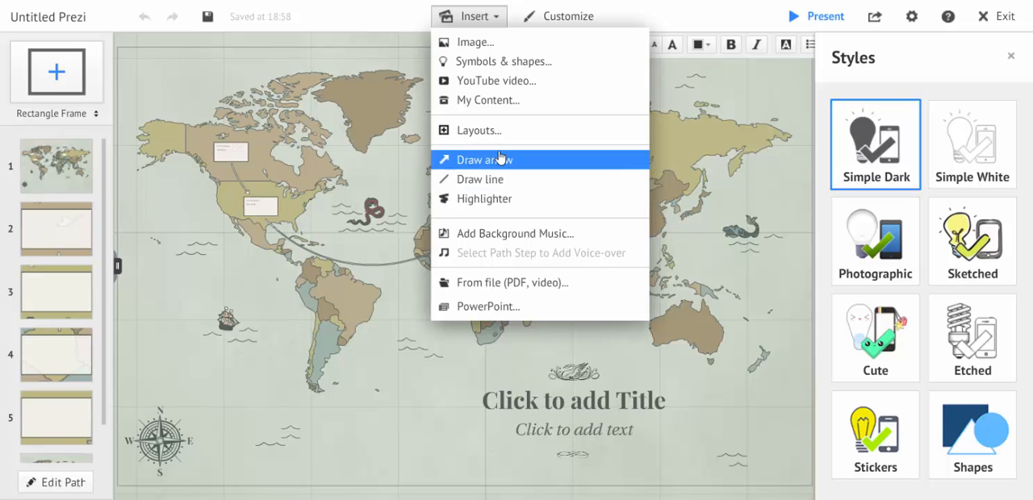
Examine the background image setting and the available themes in the customization options.
left_click(539, 19)
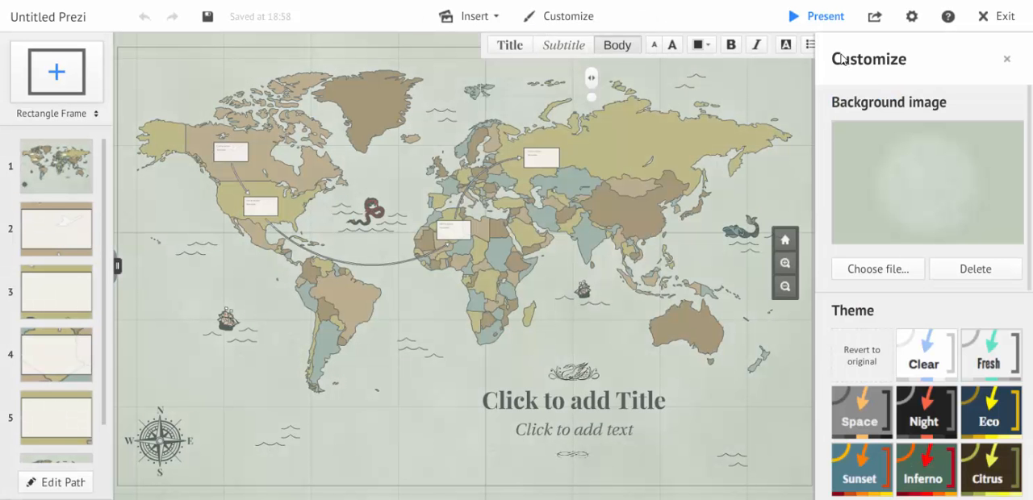
scroll(1031, 349, "down", 5)
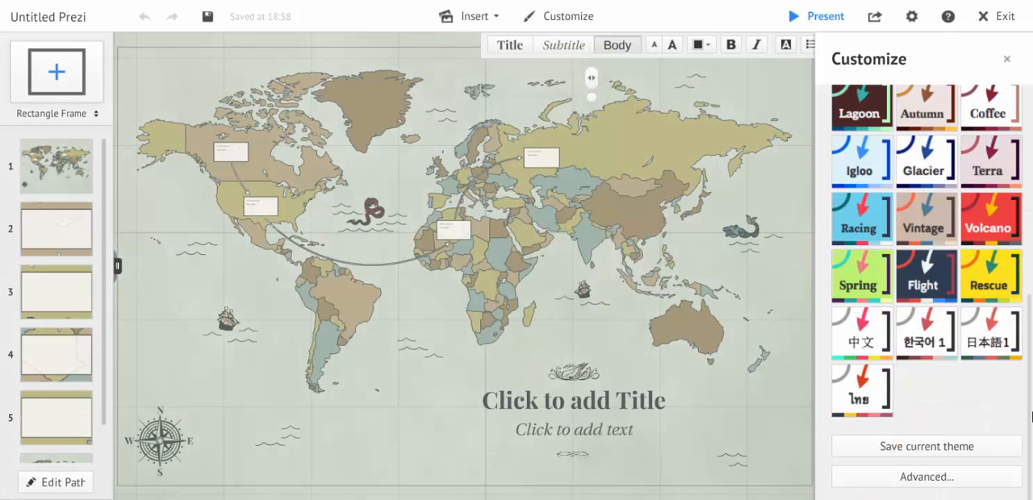
scroll(1030, 349, "up", 5)
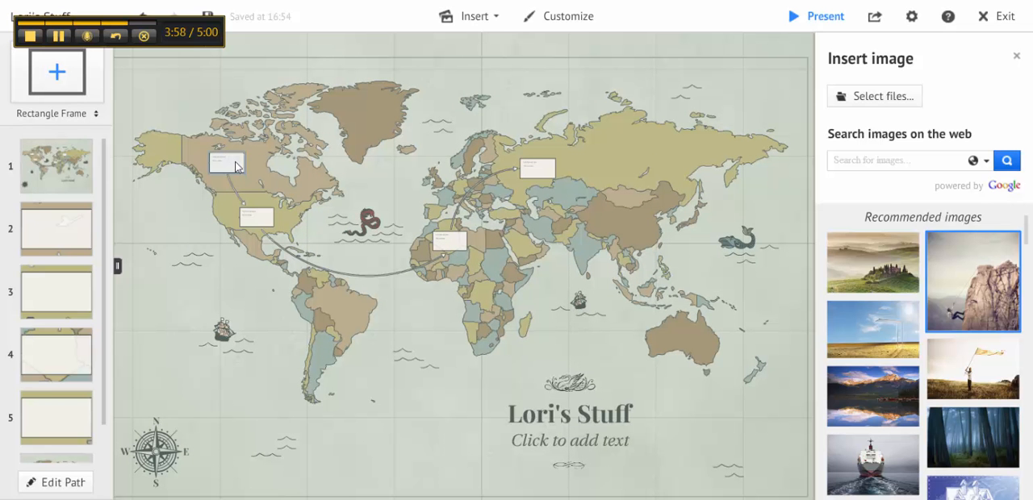
Insert the recommended rock climber image into the frame over Canada and move it toward the frame's lower-right corner.
left_click(236, 165)
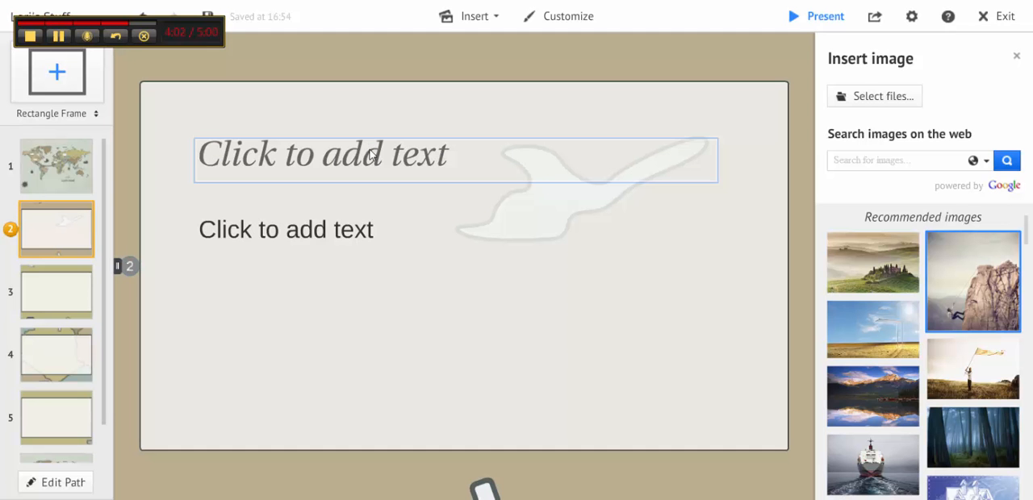
left_click(989, 315)
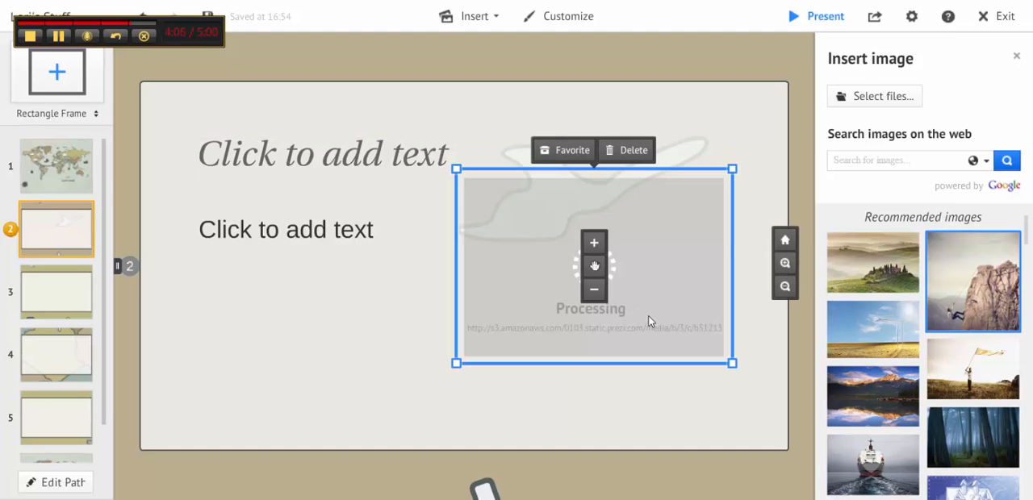
left_click(594, 244)
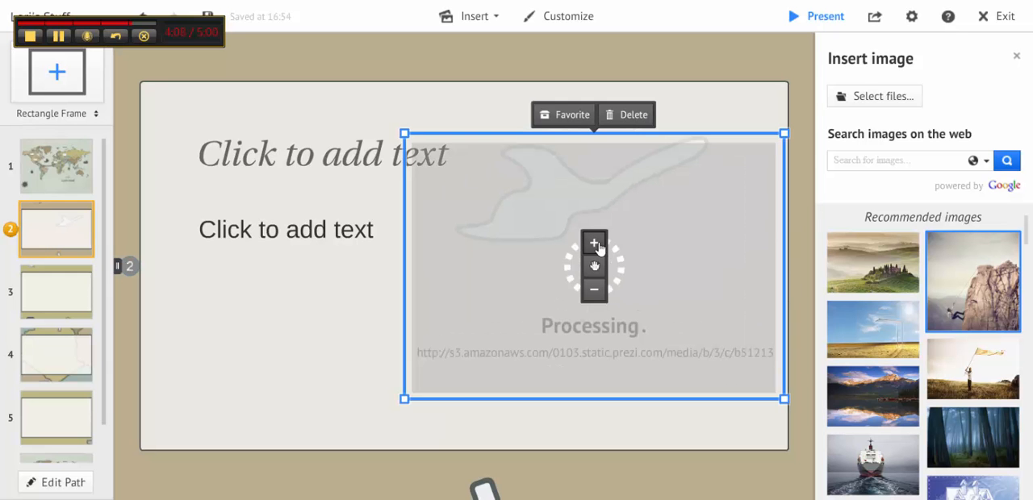
left_click(594, 298)
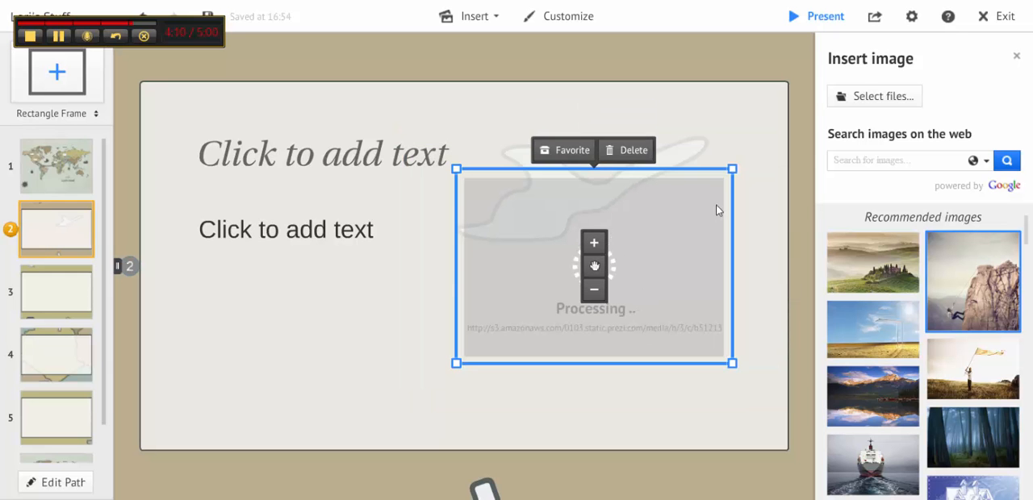
left_click(729, 167)
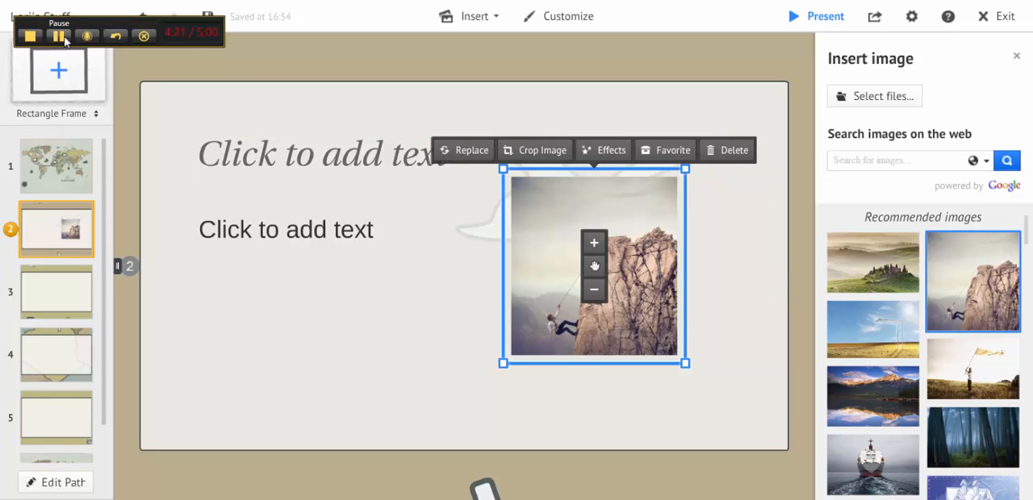
left_click_drag(567, 292, 600, 354)
Return to the map overview and reorder the path so the United States frame comes second, ahead of the Canada frame.
left_click(79, 159)
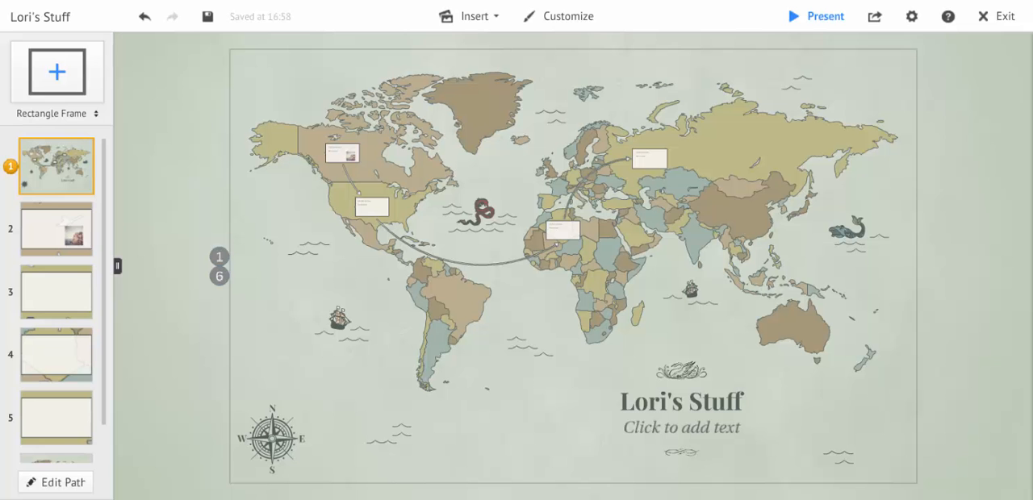
left_click(55, 483)
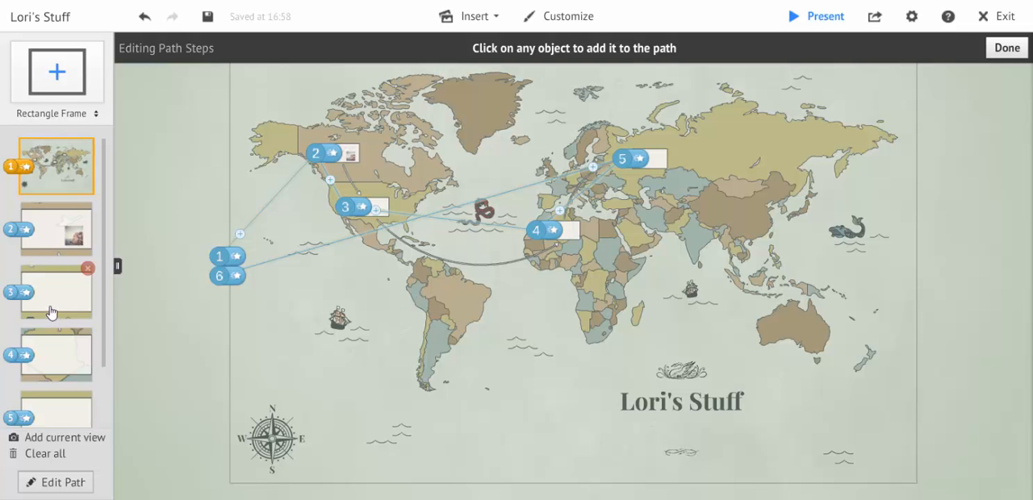
left_click_drag(50, 311, 36, 246)
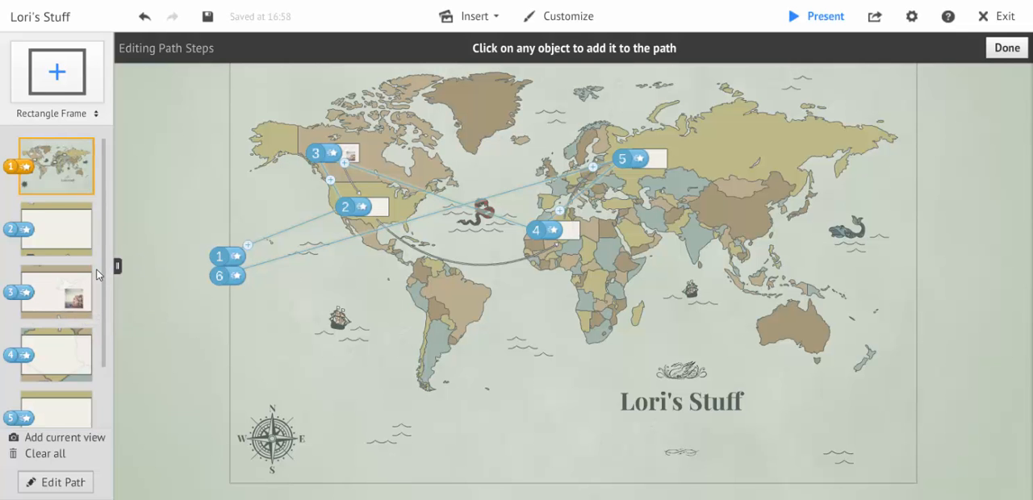
Add a new rectangle frame to the prezi and place it over Alaska on the world map.
left_click(61, 87)
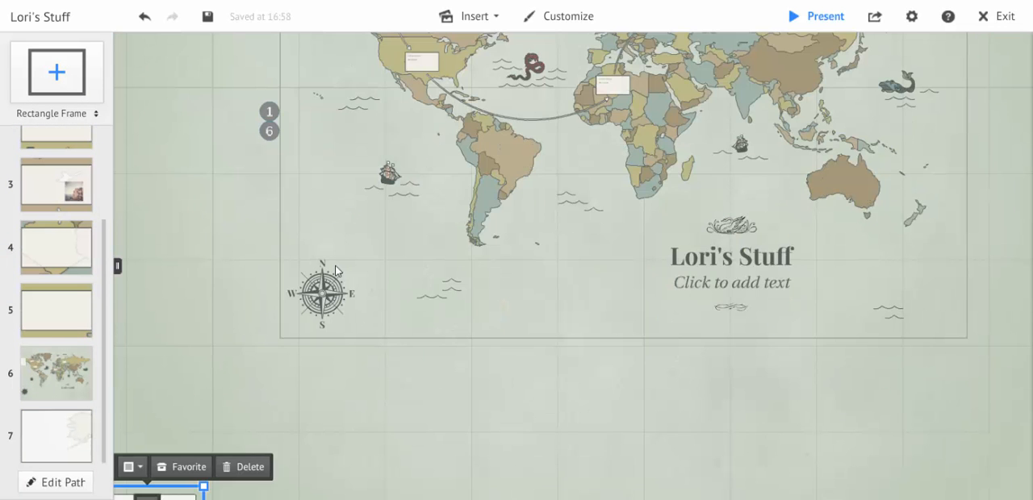
left_click_drag(459, 181, 370, 375)
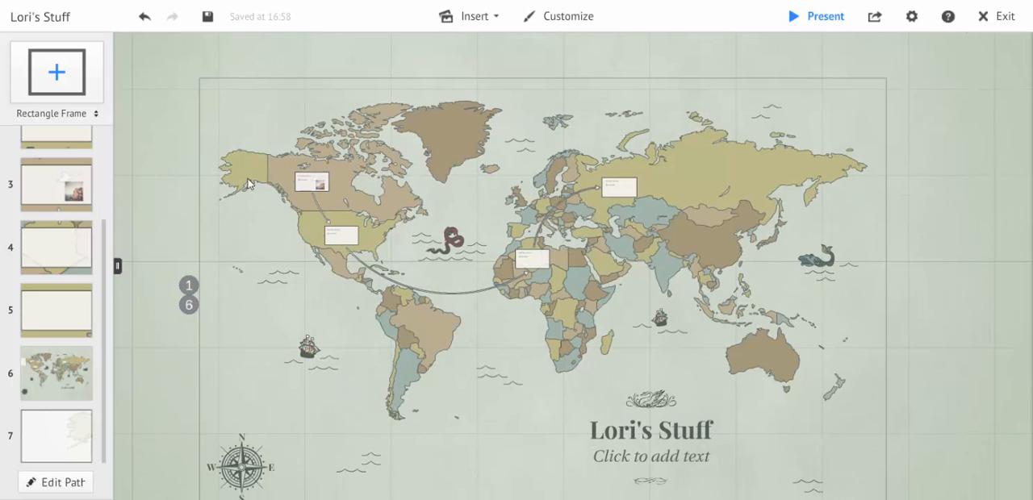
left_click_drag(56, 72, 234, 153)
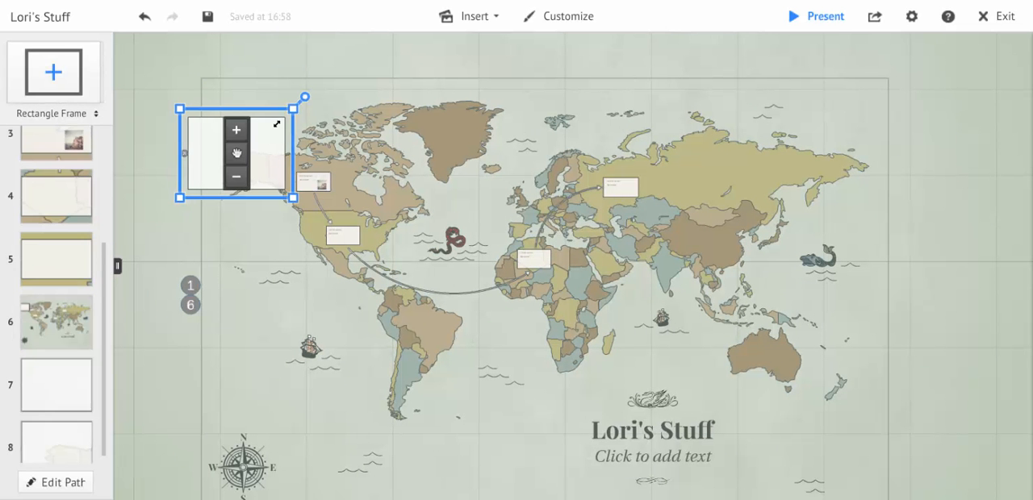
Try moving the new frame onto Greenland and shrinking it to fit inside the landmass.
left_click_drag(288, 135, 498, 111)
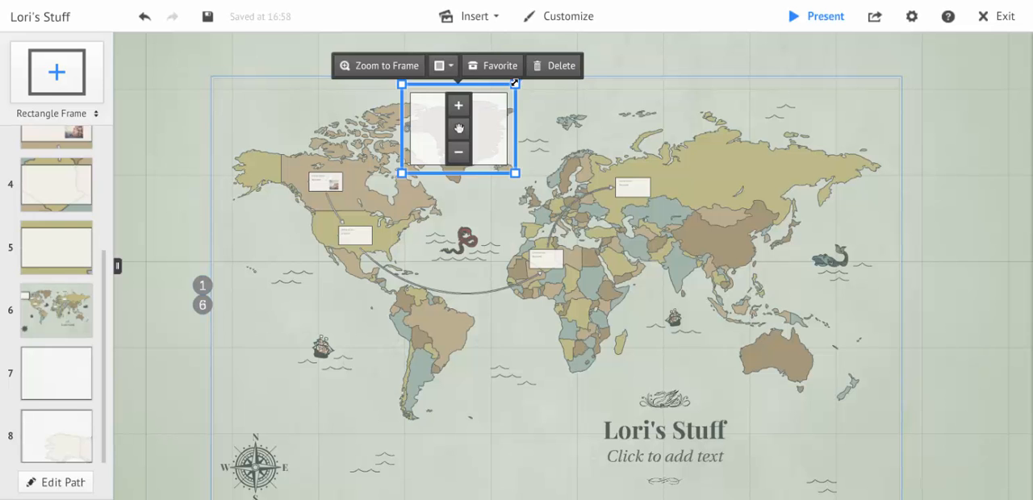
left_click_drag(514, 79, 481, 110)
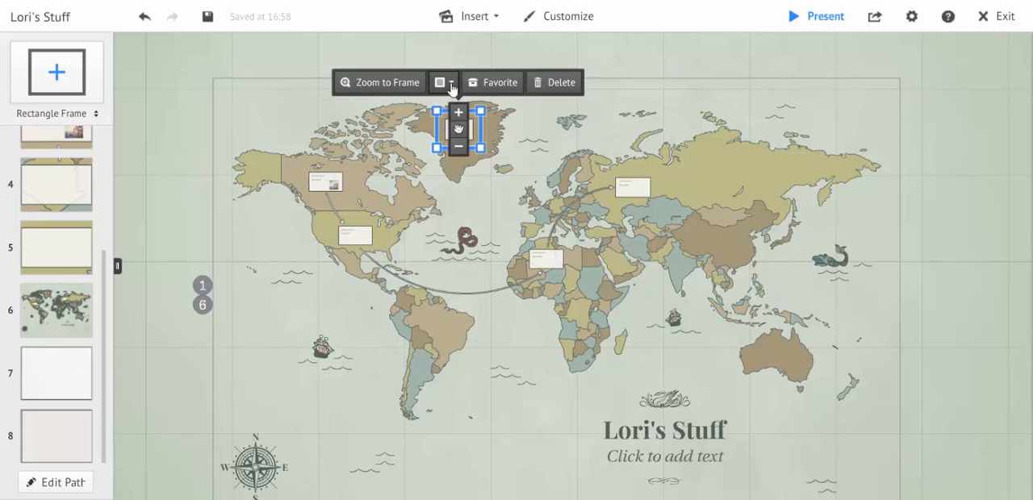
left_click(449, 83)
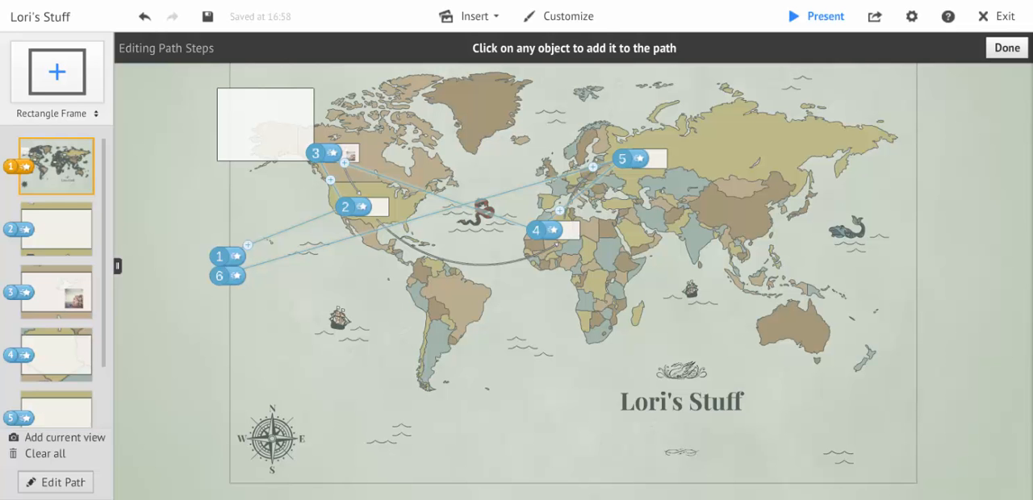
Add the new Alaska frame to the path and move it up to become the fifth path step.
left_click(225, 121)
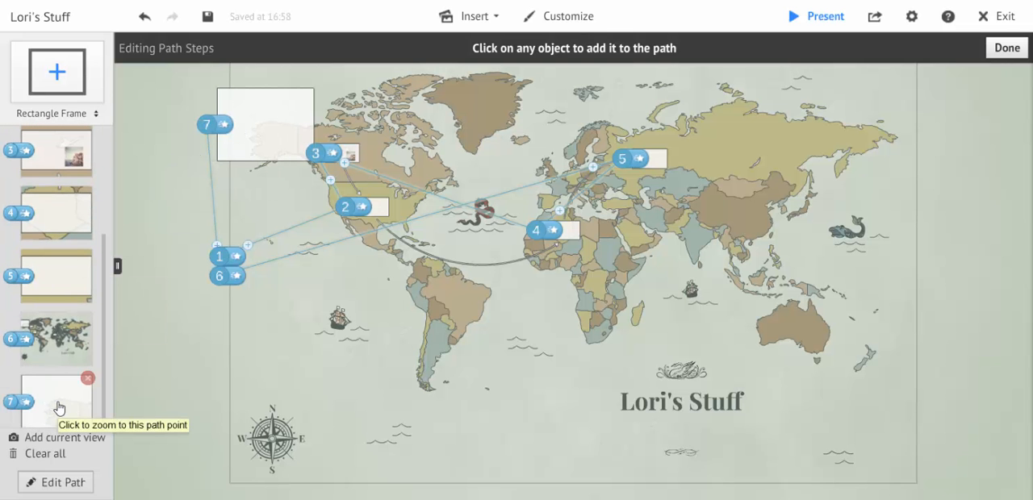
left_click_drag(59, 408, 39, 299)
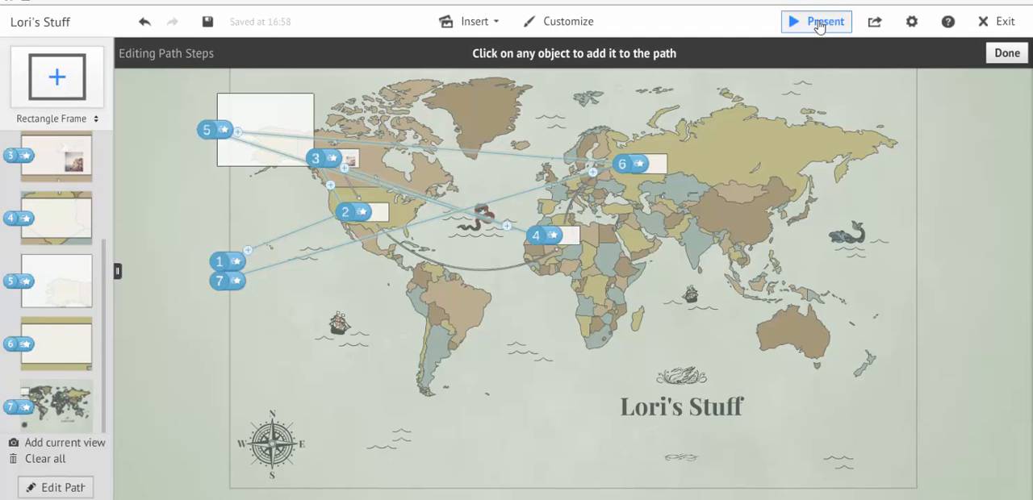
Present the prezi in full screen with keyboard controls allowed, step through its path, and return to the editor.
left_click(819, 24)
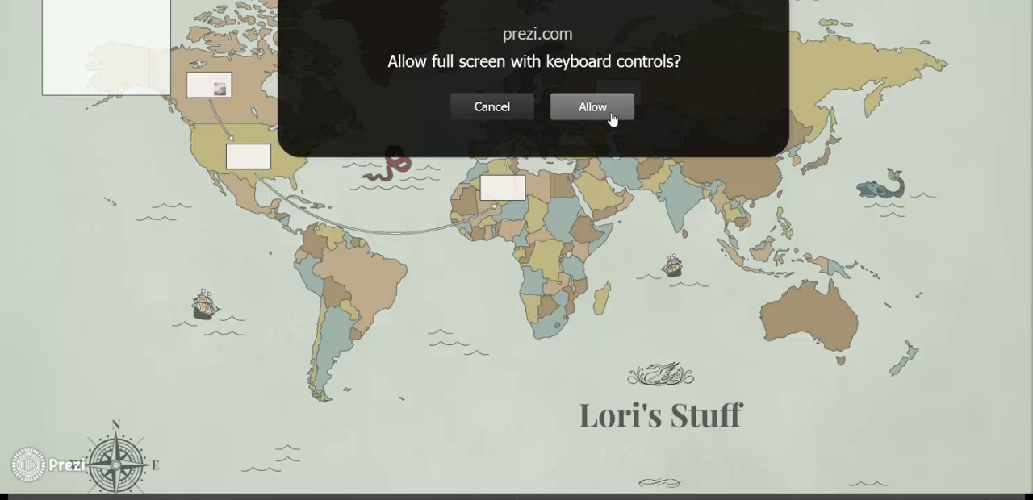
left_click(611, 118)
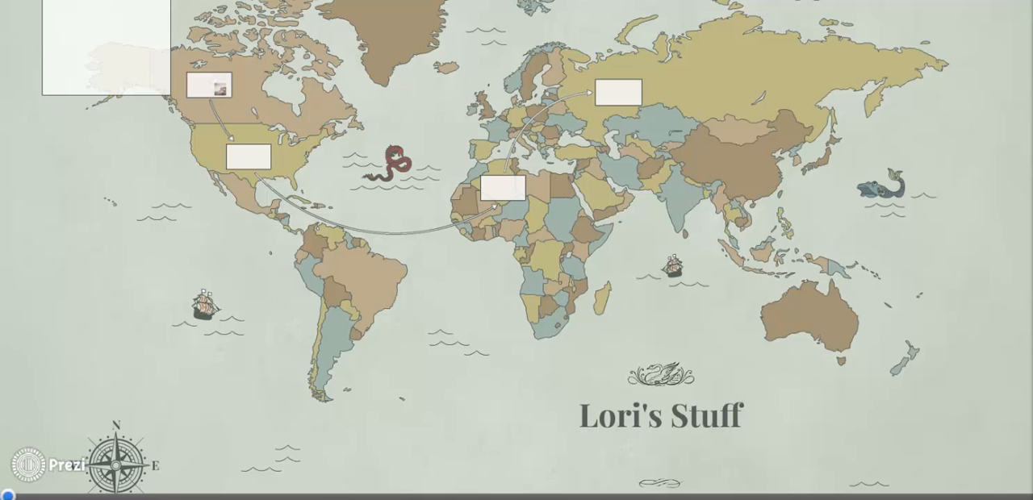
key("Right")
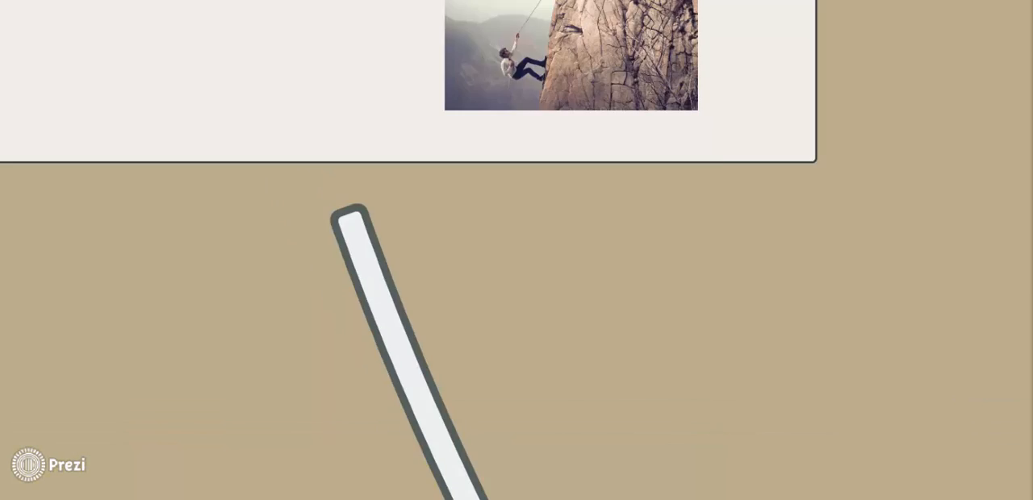
key("Right")
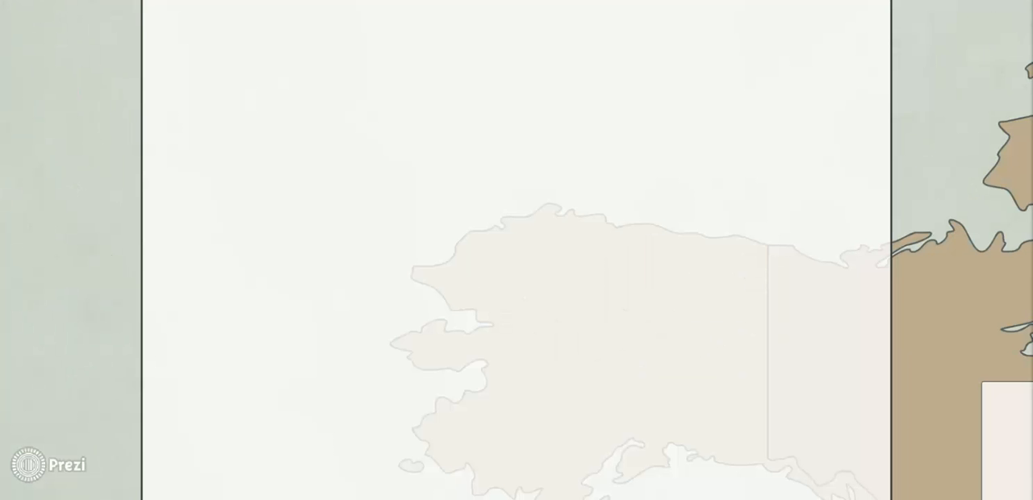
key("Right")
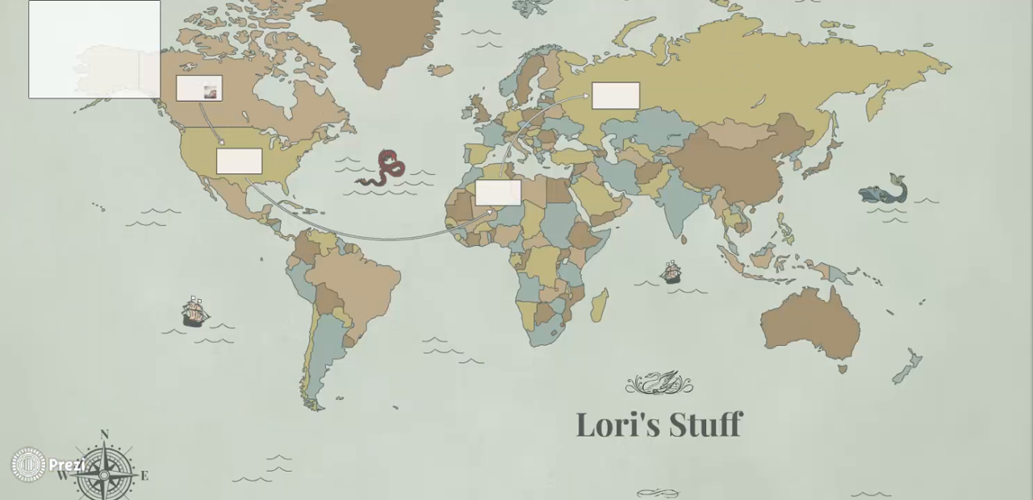
key("Escape")
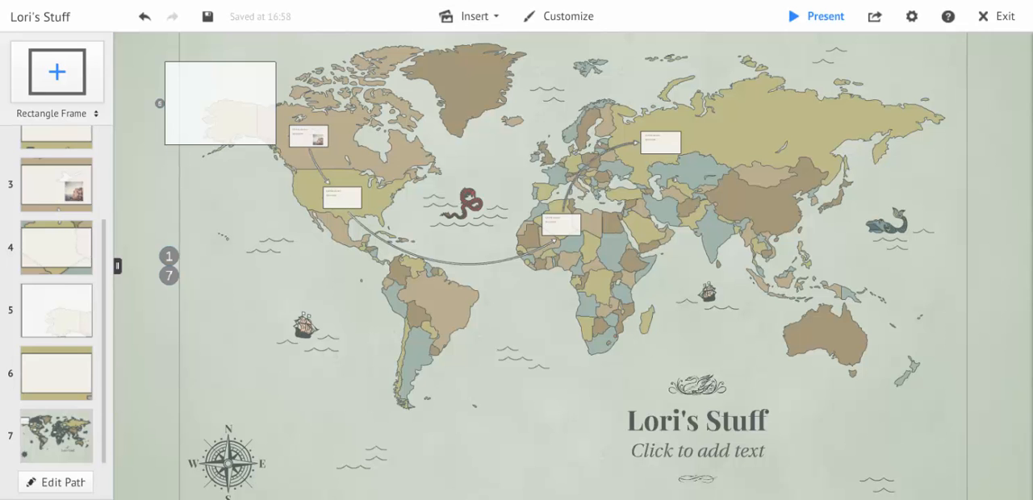
Examine the sharing options and the prezi's own page, and go to the list of all prezis.
left_click(874, 23)
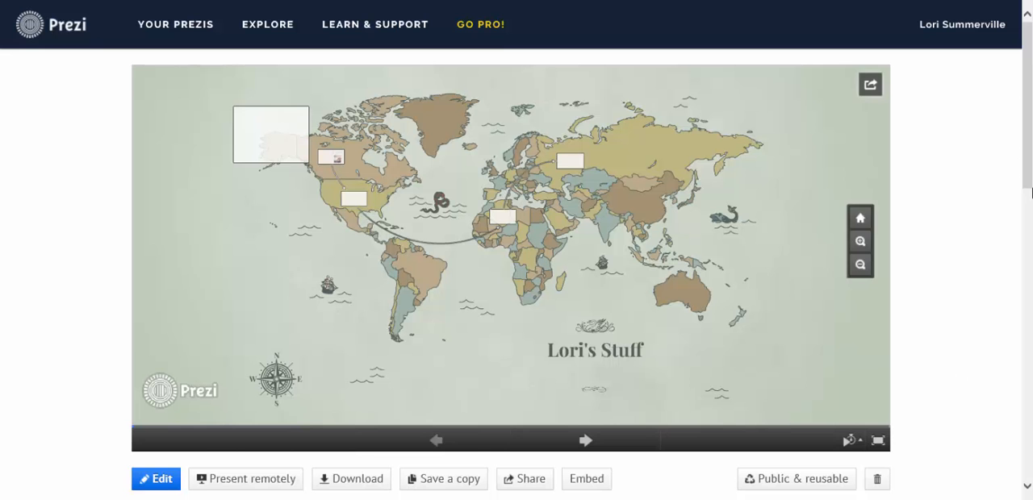
left_click_drag(1026, 180, 1018, 148)
left_click(181, 37)
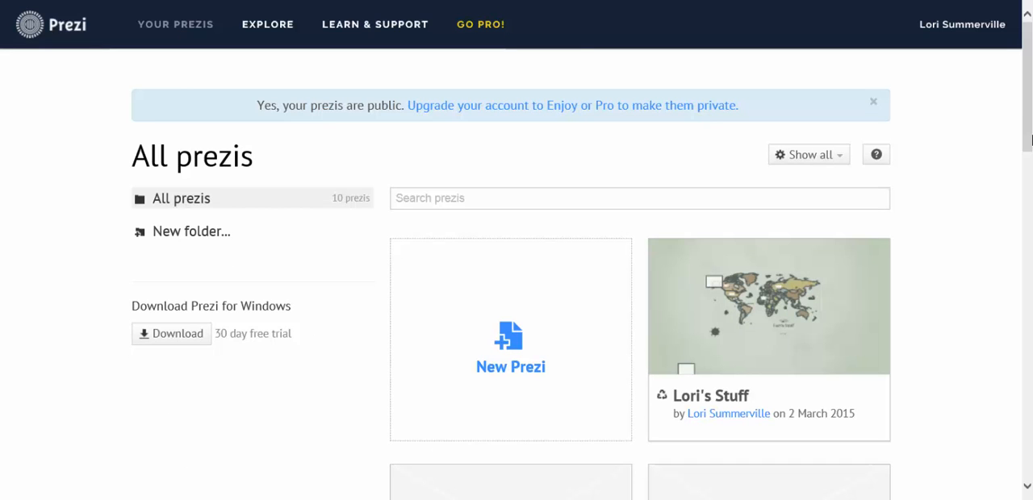
Open the Renaissance prezi and present it in full screen with keyboard controls allowed, advancing to its first picture frame.
left_click_drag(1030, 141, 1031, 311)
mouse_move(611, 325)
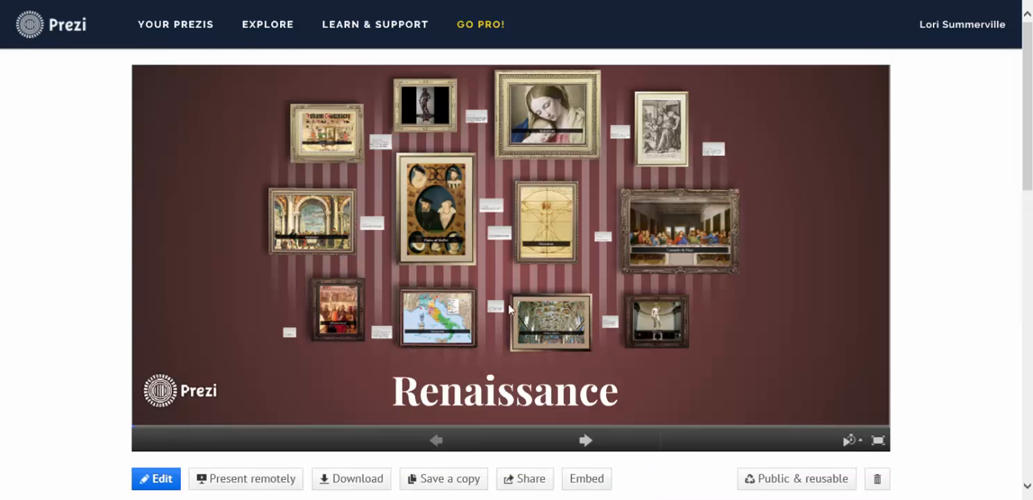
left_click(878, 440)
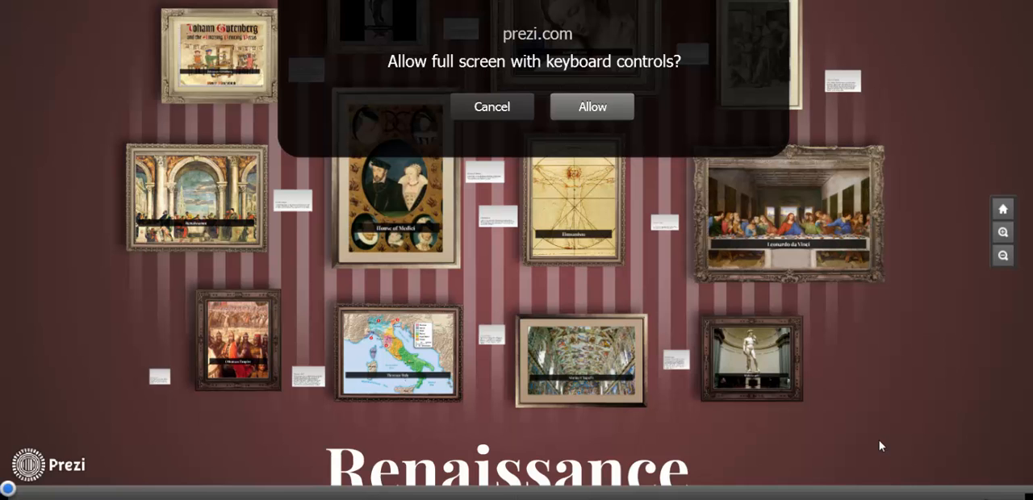
left_click(610, 106)
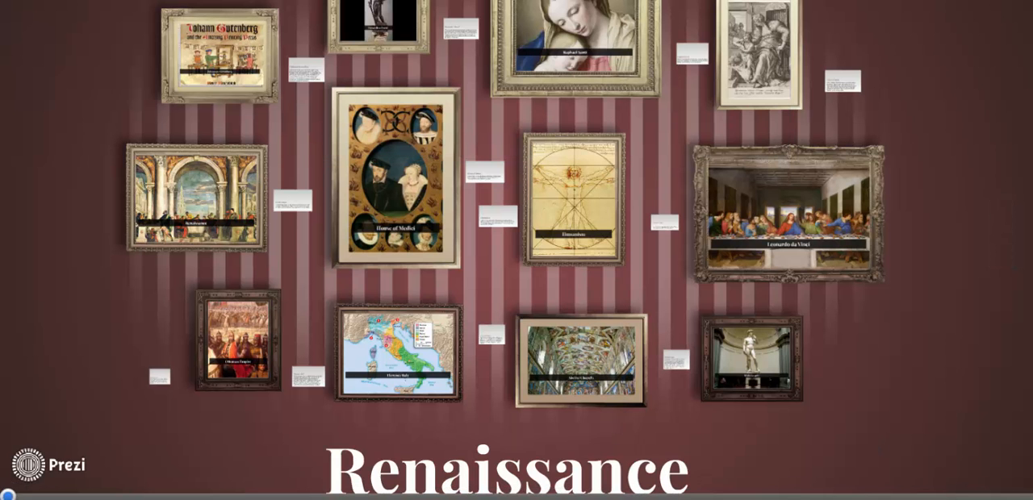
key("Right")
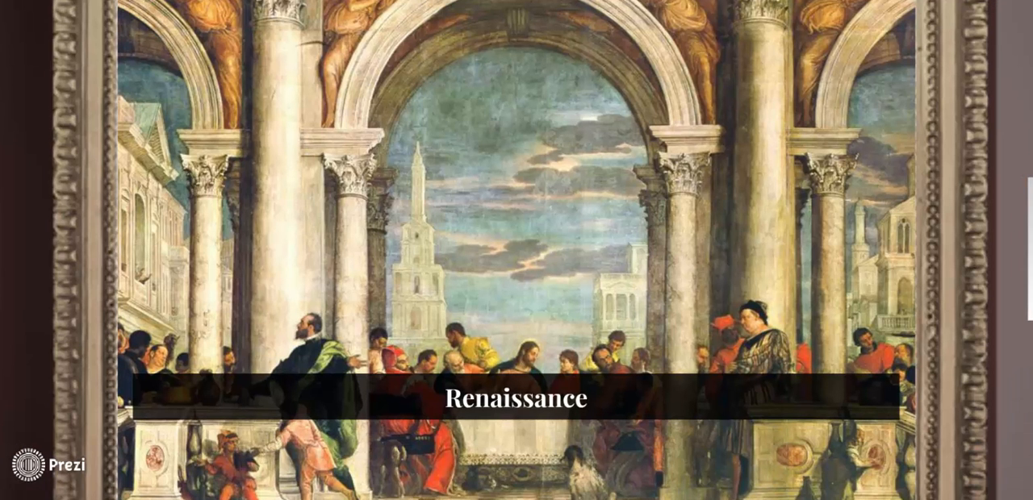